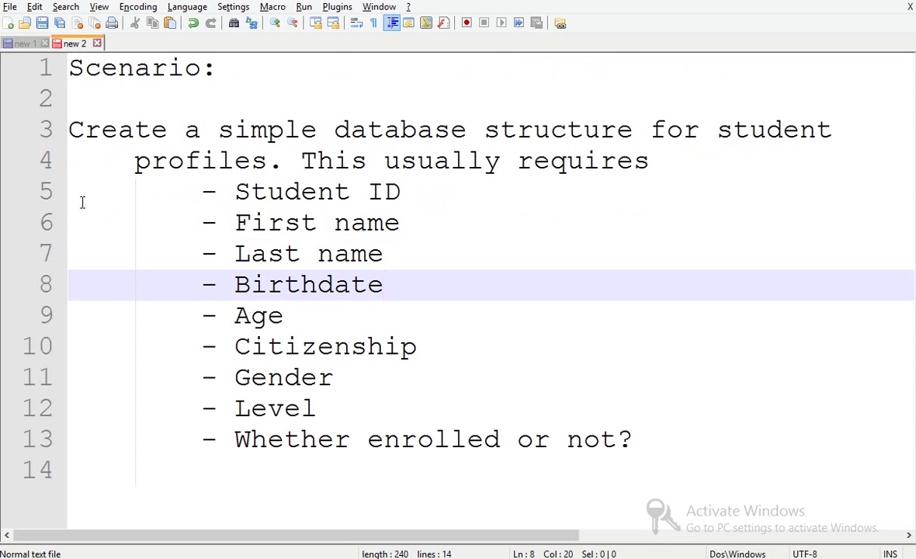
# - Review the required student profile fields in the Notepad++ scenario notes
pyautogui.click(80, 469)
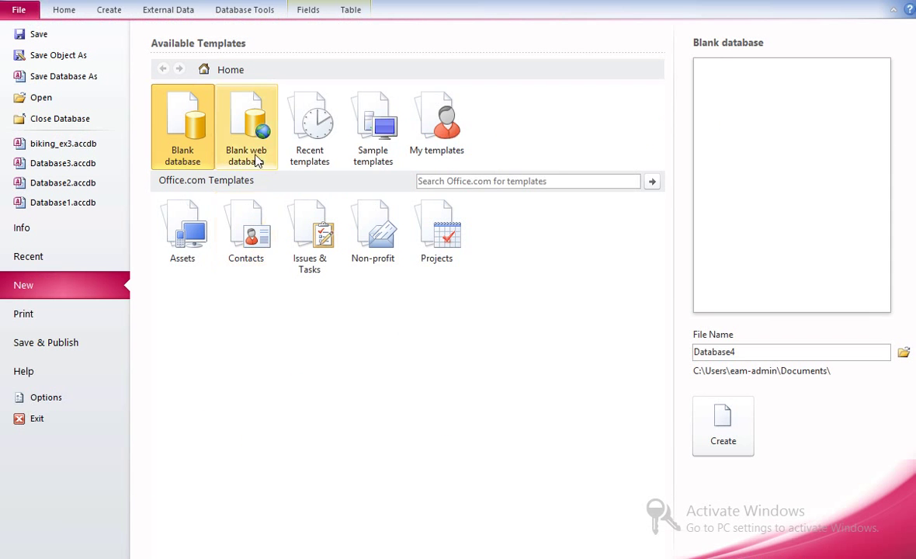
# - Create a blank database and open Table1 in Design View
pyautogui.doubleClick(188, 137)
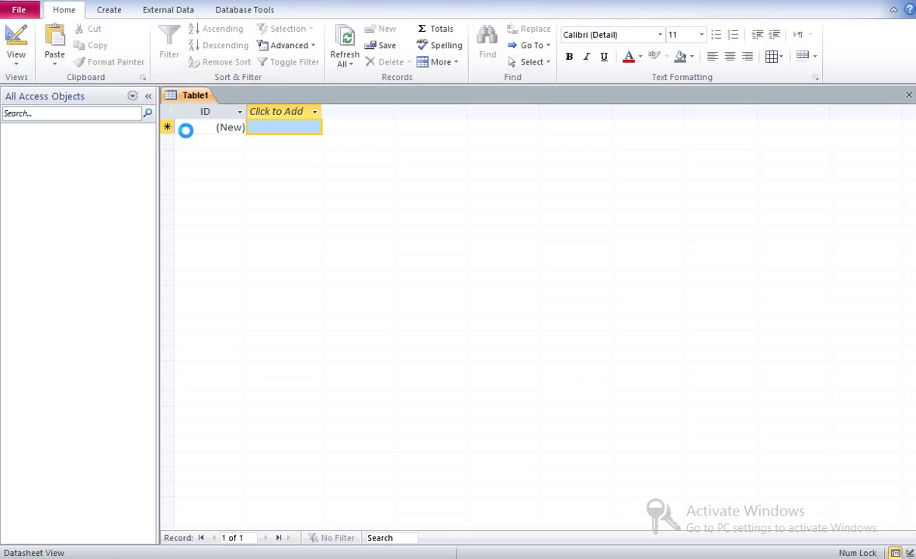
pyautogui.click(87, 149)
pyautogui.rightClick(85, 148)
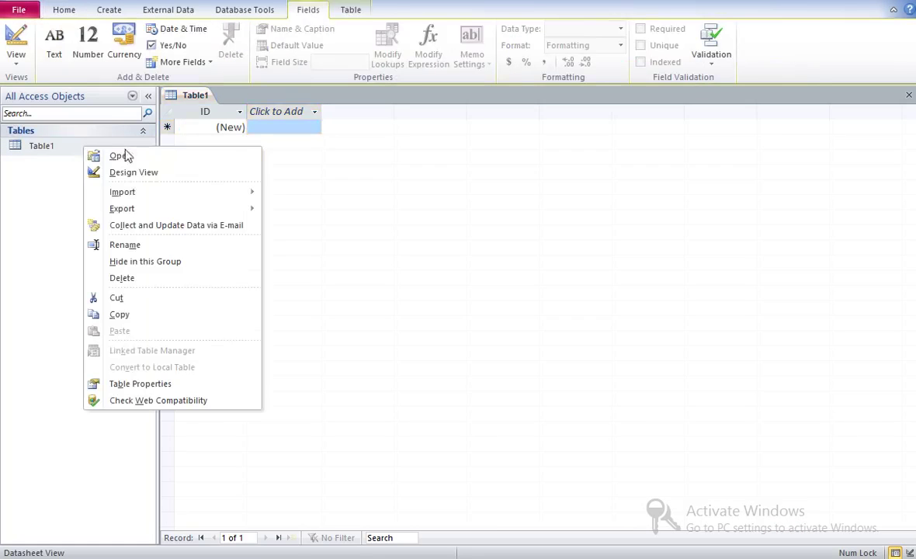
pyautogui.click(200, 174)
# - Save the new table under the name StudentDetails
pyautogui.write('Stduen')
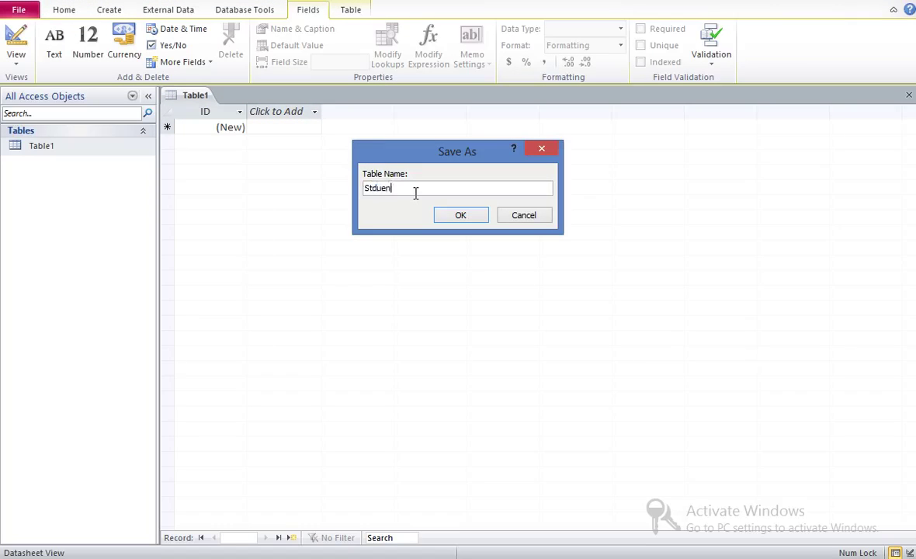
pyautogui.press('BackSpace')
pyautogui.press('BackSpace')
pyautogui.write('udentDetails')
pyautogui.press('Return')
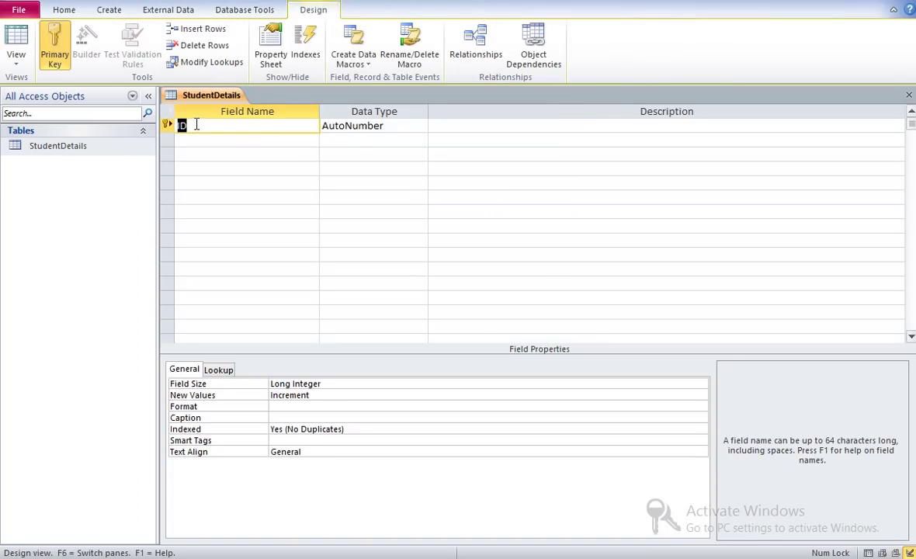
# - Rename the ID field to StudentNumber with the Text data type
pyautogui.write('StudentNumber')
pyautogui.click(421, 126)
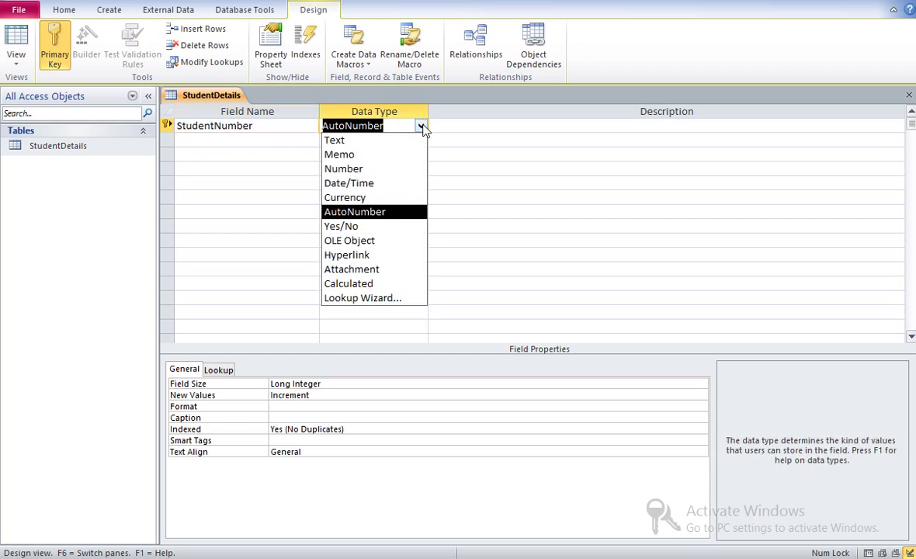
pyautogui.click(368, 143)
# - Add FirstName and LastName as Text fields and enter Birthdate as the next field
pyautogui.click(274, 139)
pyautogui.write('FirstNam')
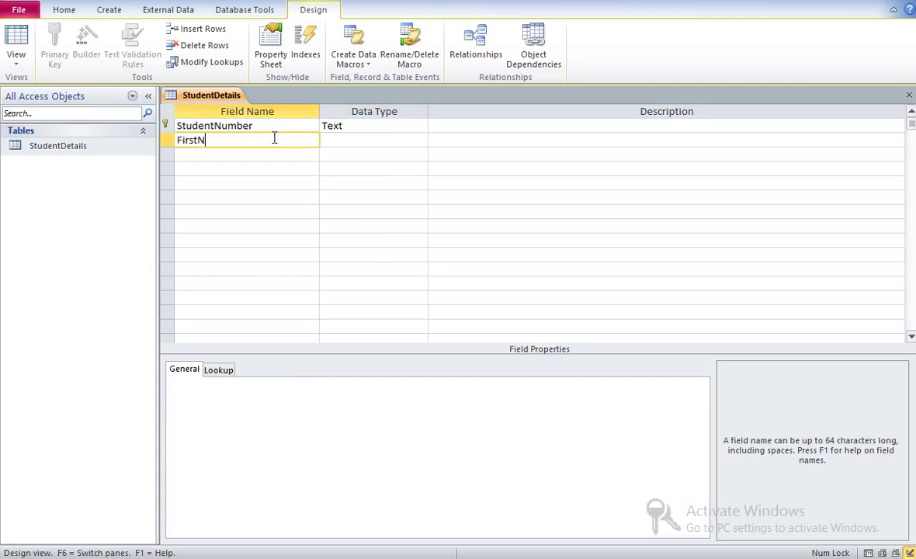
pyautogui.press('Tab')
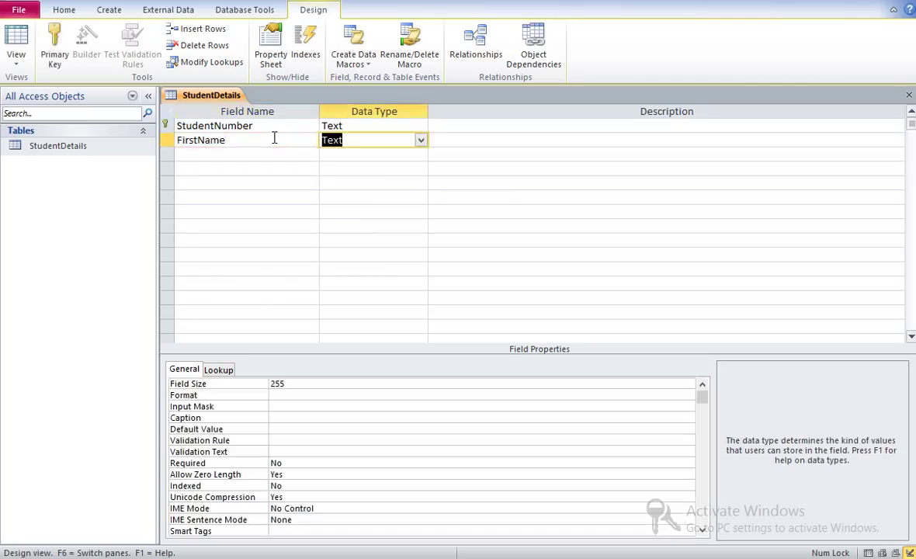
pyautogui.press('Tab')
pyautogui.press('Tab')
pyautogui.write('LAs')
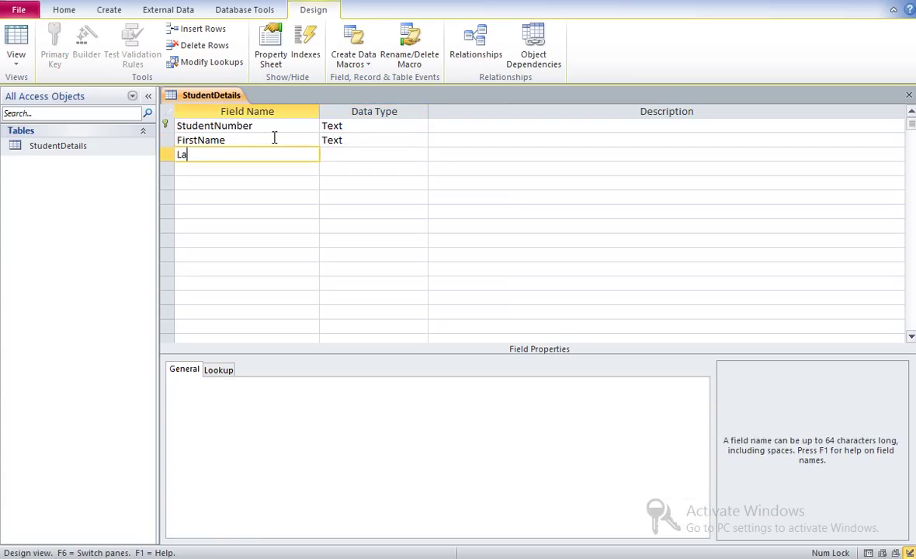
pyautogui.write('tName')
pyautogui.press('Tab')
pyautogui.press('Tab')
pyautogui.press('Tab')
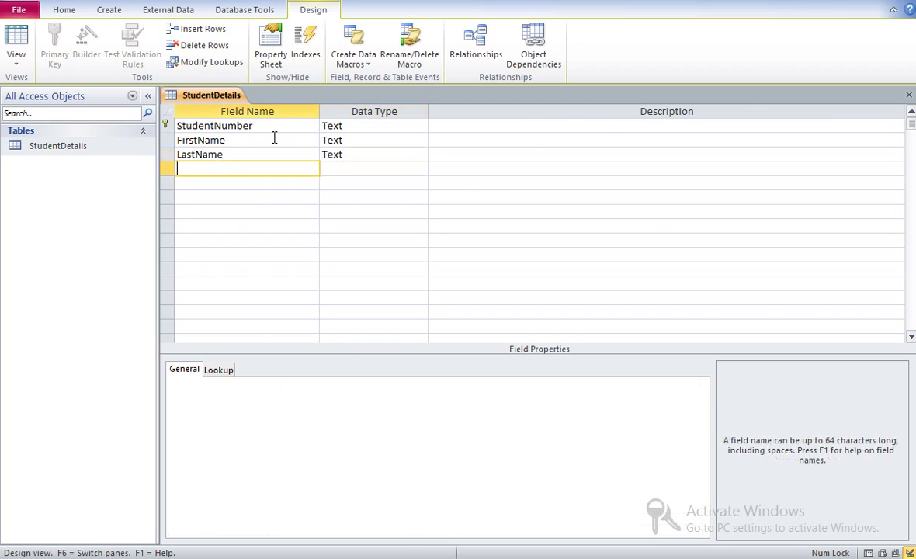
pyautogui.hotkey('alt', 'Tab')
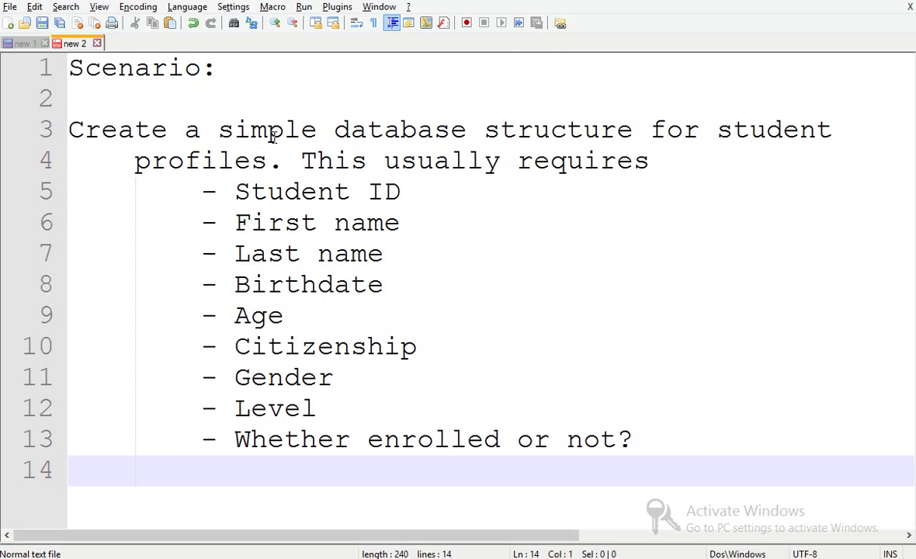
pyautogui.hotkey('alt', 'Tab')
pyautogui.write('Birthdaete')
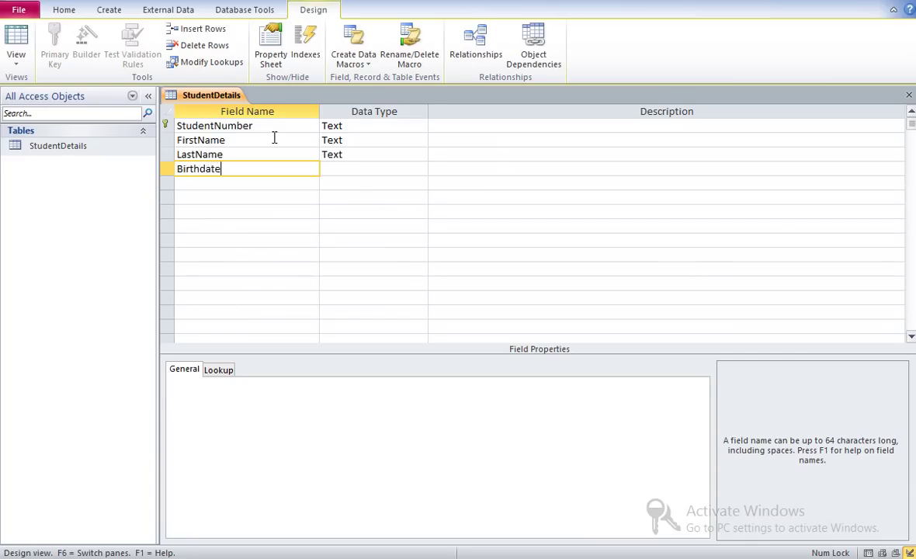
# - Set the Birthdate field's data type to Date/Time
pyautogui.press('Tab')
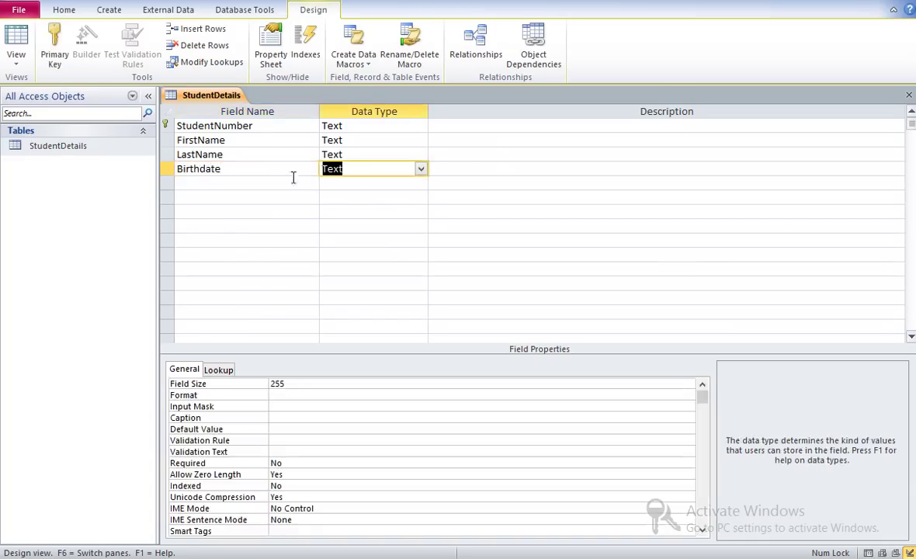
pyautogui.click(420, 169)
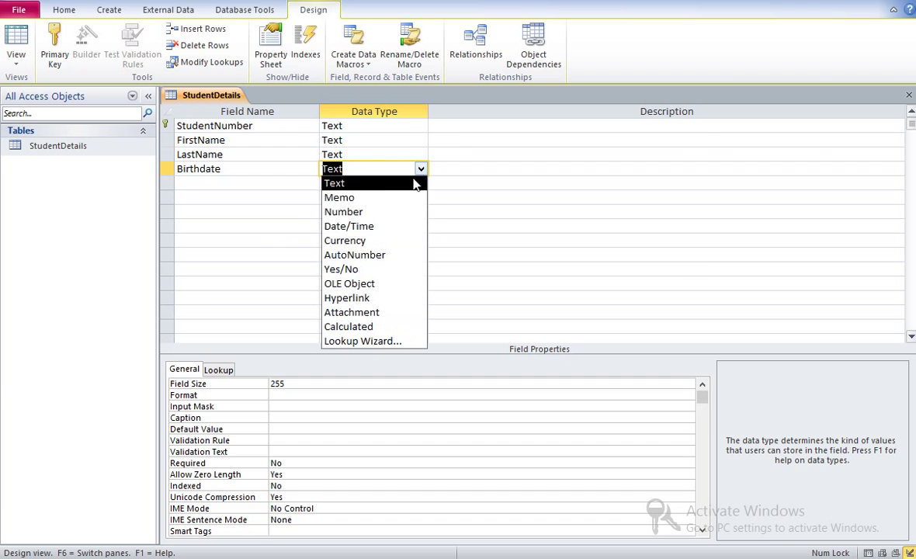
pyautogui.click(364, 226)
# - Add an Age field with the Number data type
pyautogui.click(283, 188)
pyautogui.write('Age')
pyautogui.click(369, 187)
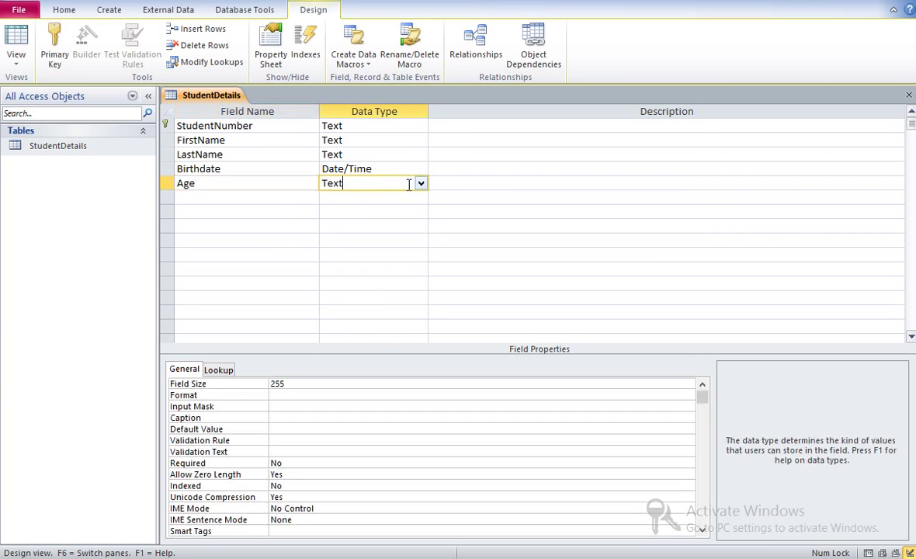
pyautogui.click(420, 183)
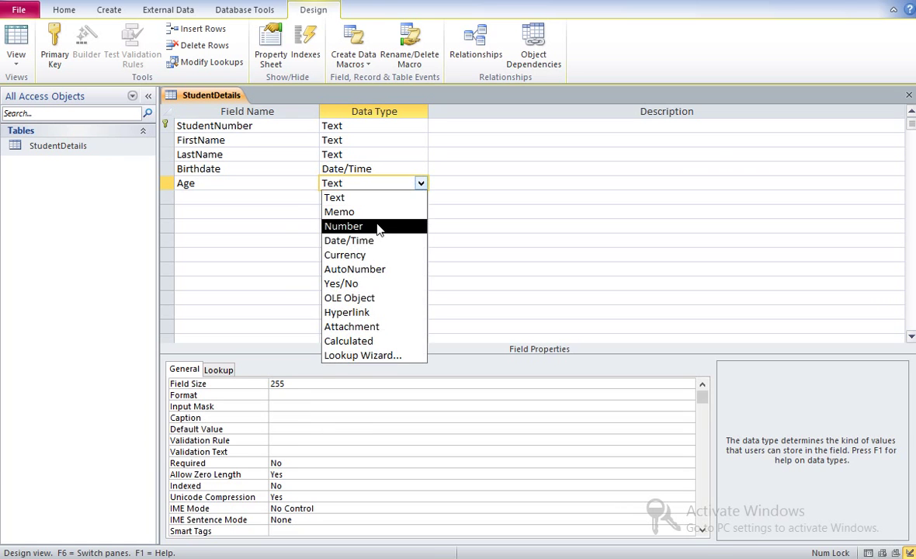
pyautogui.click(344, 226)
pyautogui.click(284, 188)
pyautogui.click(285, 195)
pyautogui.hotkey('alt', 'Tab')
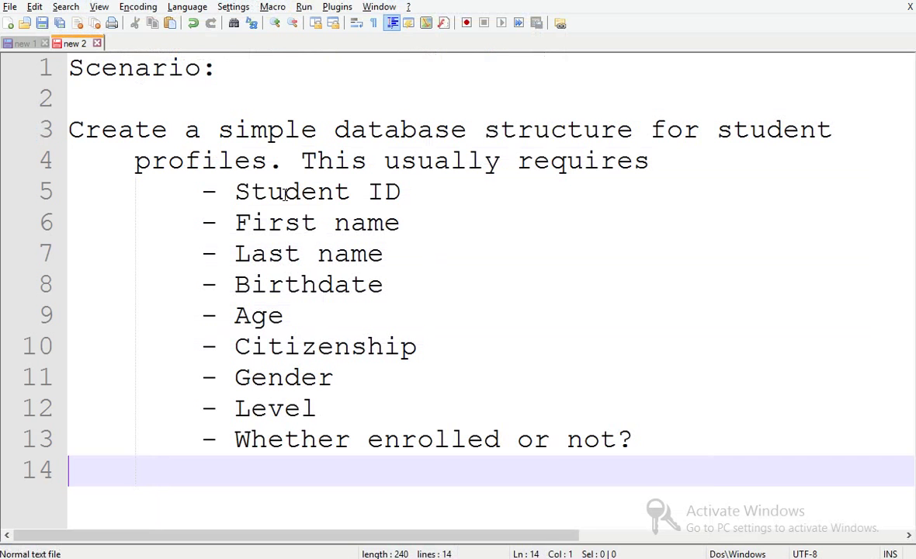
pyautogui.hotkey('alt', 'Tab')
# - Add Citizenship, Level and Gender as Text fields
pyautogui.write('Citizens')
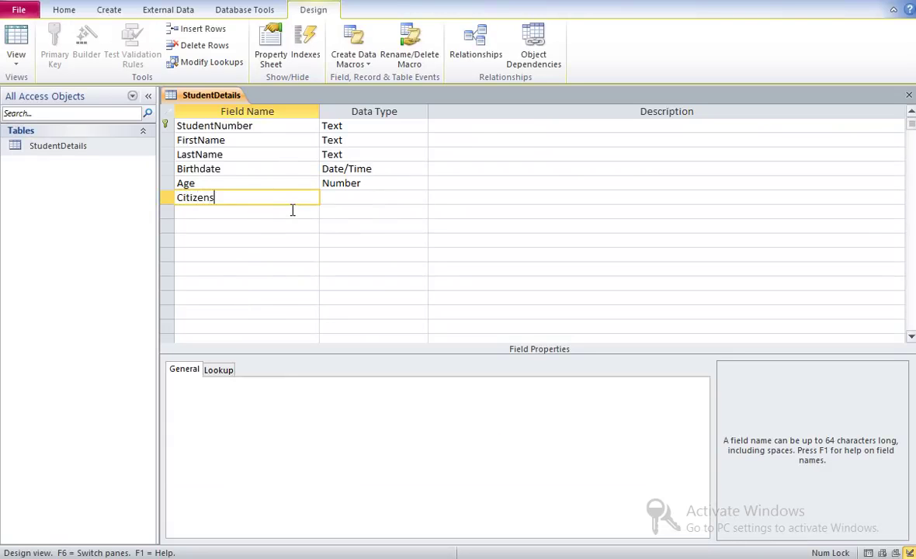
pyautogui.write('hip')
pyautogui.click(369, 200)
pyautogui.click(288, 215)
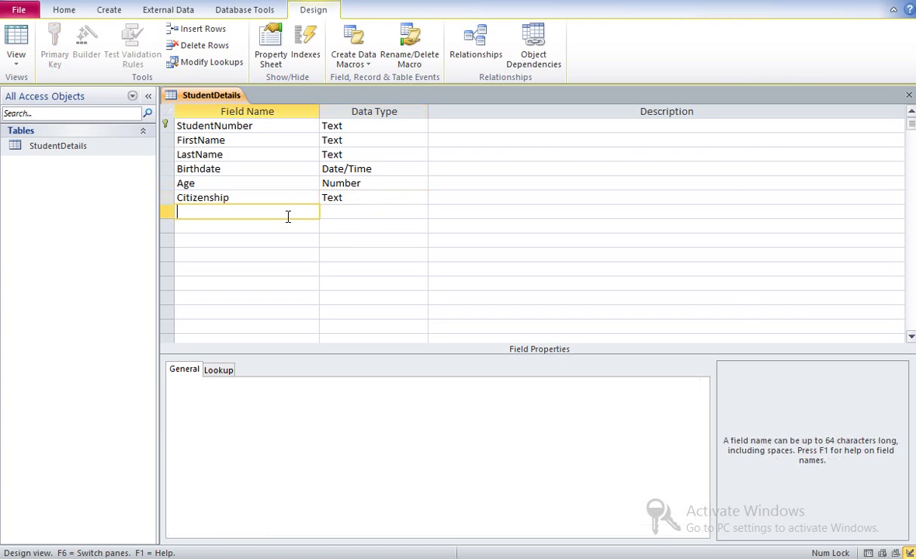
pyautogui.write('Level')
pyautogui.hotkey('alt', 'Tab')
pyautogui.hotkey('alt', 'Tab')
pyautogui.click(354, 216)
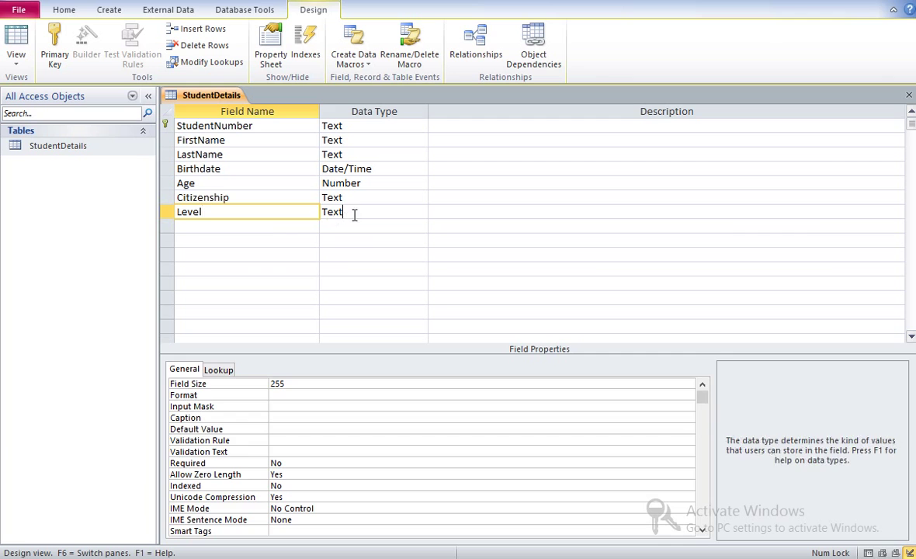
pyautogui.click(272, 227)
pyautogui.write('Gender')
pyautogui.click(361, 225)
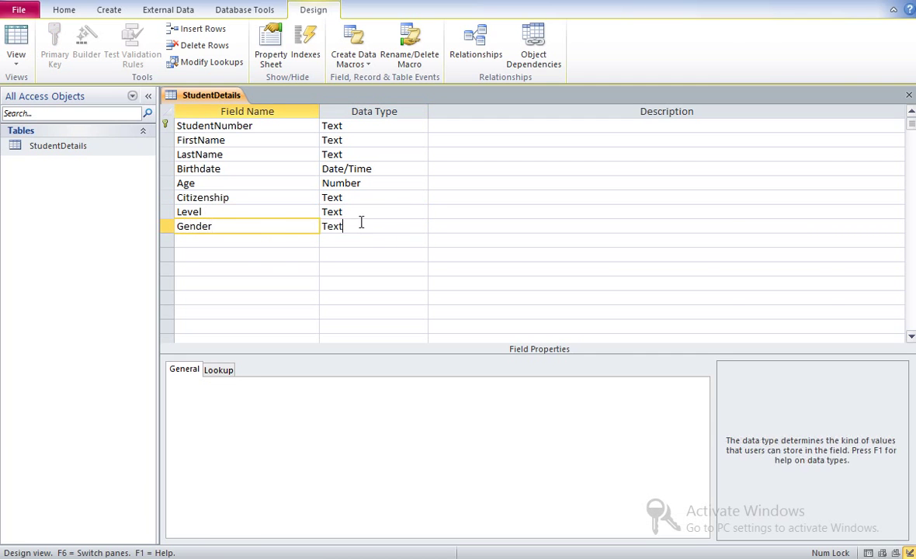
# - Add an Enrolled field with the Yes/No data type
pyautogui.click(272, 241)
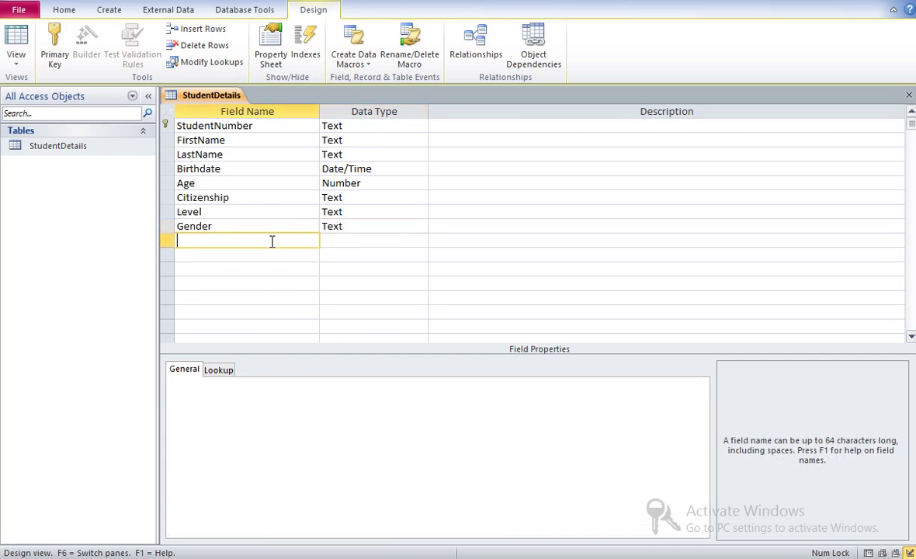
pyautogui.hotkey('alt', 'Tab')
pyautogui.hotkey('alt', 'Tab')
pyautogui.write('Enrooll')
pyautogui.press('BackSpace')
pyautogui.press('BackSpace')
pyautogui.press('BackSpace')
pyautogui.write('lled')
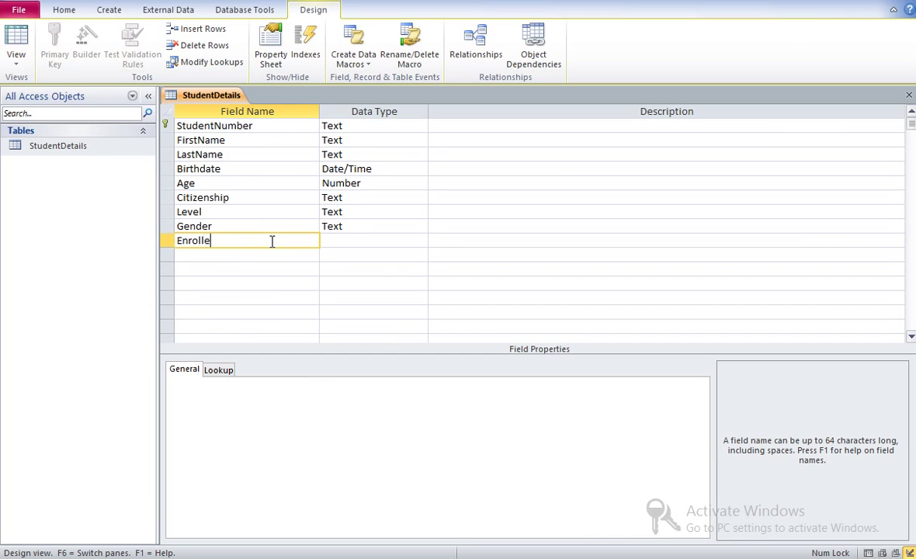
pyautogui.click(361, 240)
pyautogui.click(423, 242)
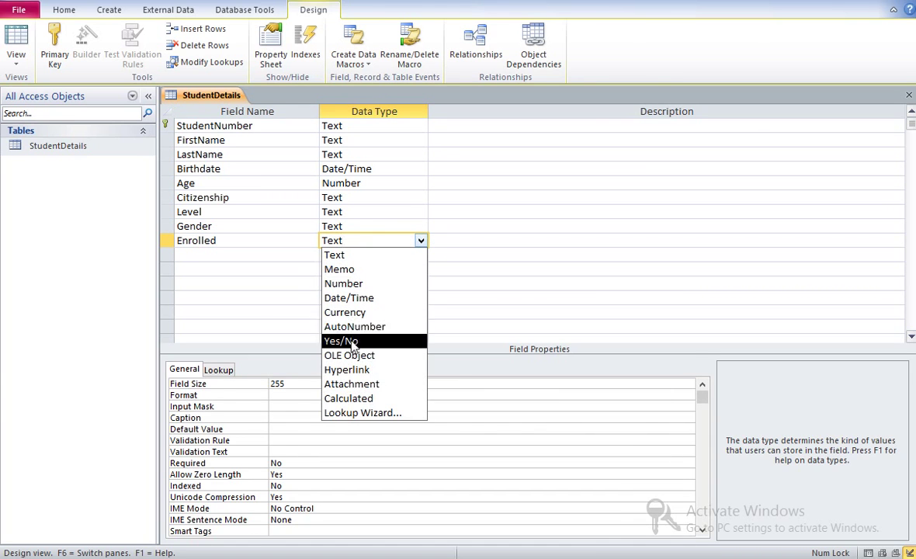
pyautogui.click(346, 341)
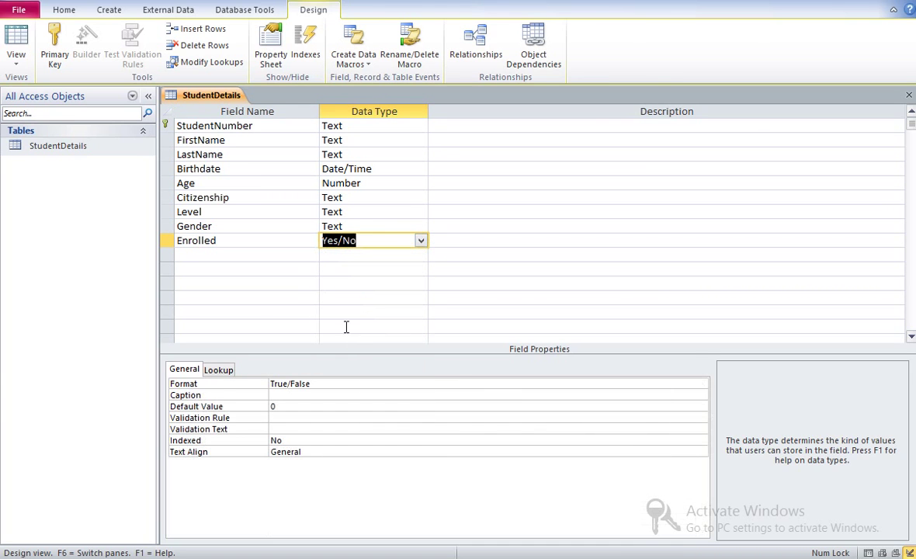
pyautogui.click(164, 140)
# - Apply Primary Key to the StudentNumber row, indexing it with no duplicates
pyautogui.click(167, 126)
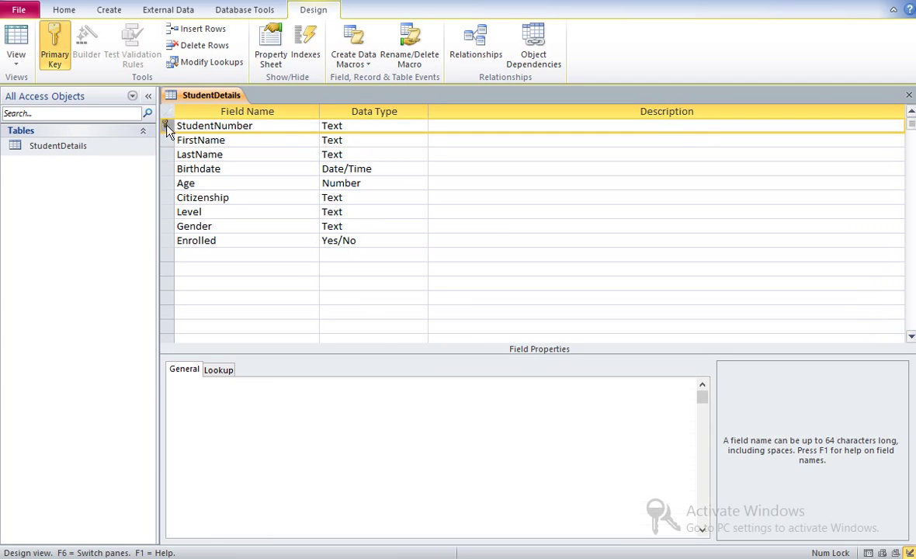
pyautogui.click(57, 61)
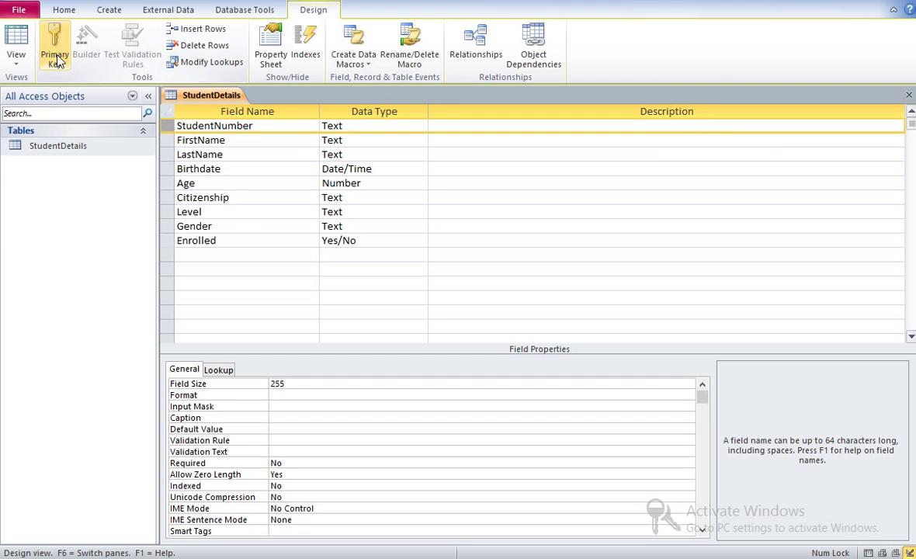
pyautogui.click(165, 128)
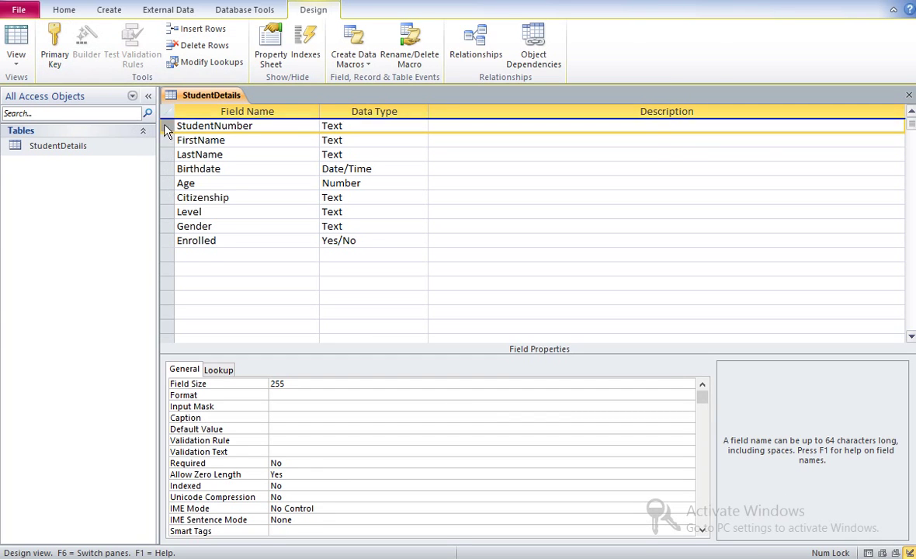
pyautogui.click(56, 54)
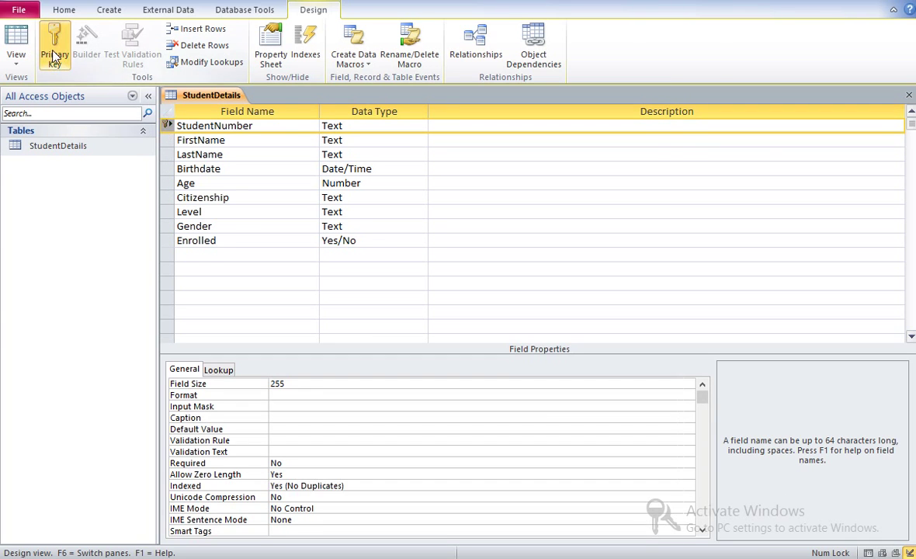
pyautogui.click(448, 211)
pyautogui.click(434, 125)
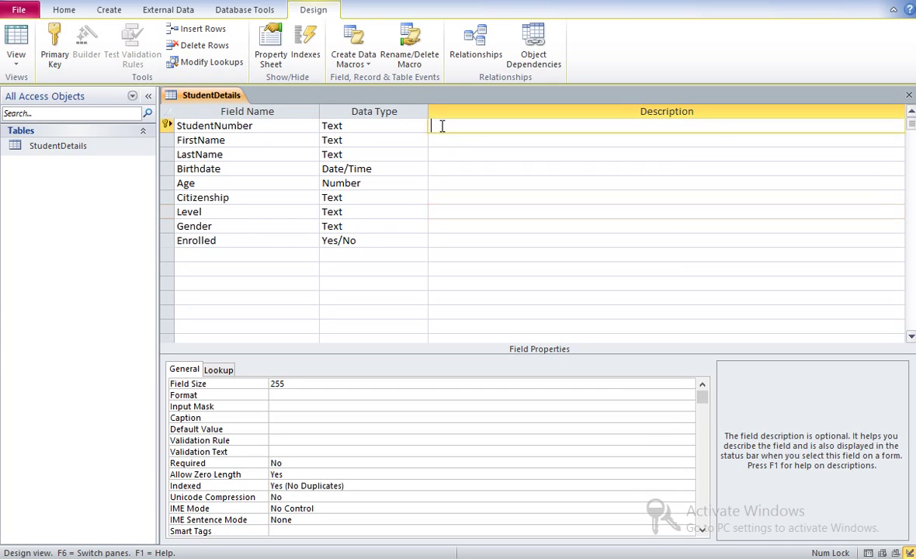
# - Save the StudentDetails design and switch the table to Datasheet View
pyautogui.rightClick(199, 96)
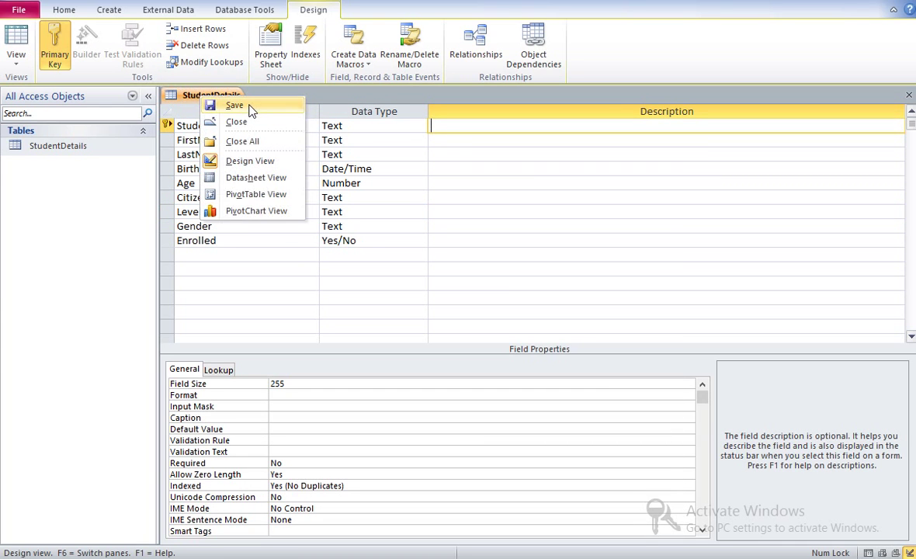
pyautogui.click(250, 111)
pyautogui.rightClick(220, 96)
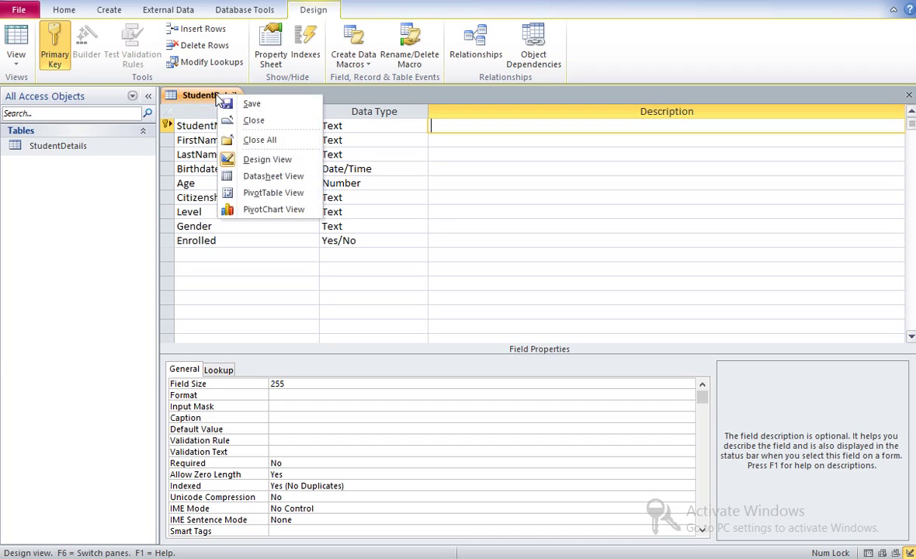
pyautogui.click(266, 176)
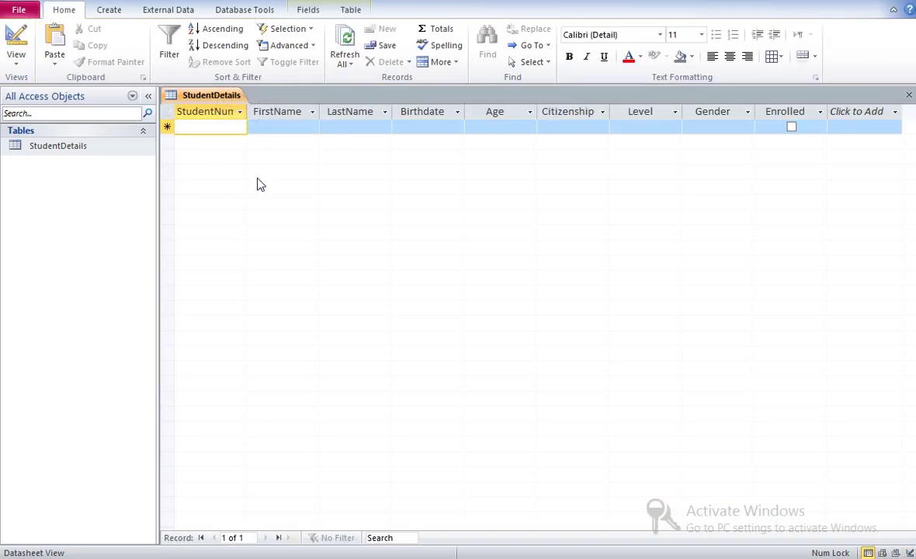
# - Widen the StudentNumber column and enter 15-122 with the student's first and last name
pyautogui.doubleClick(247, 110)
pyautogui.click(237, 127)
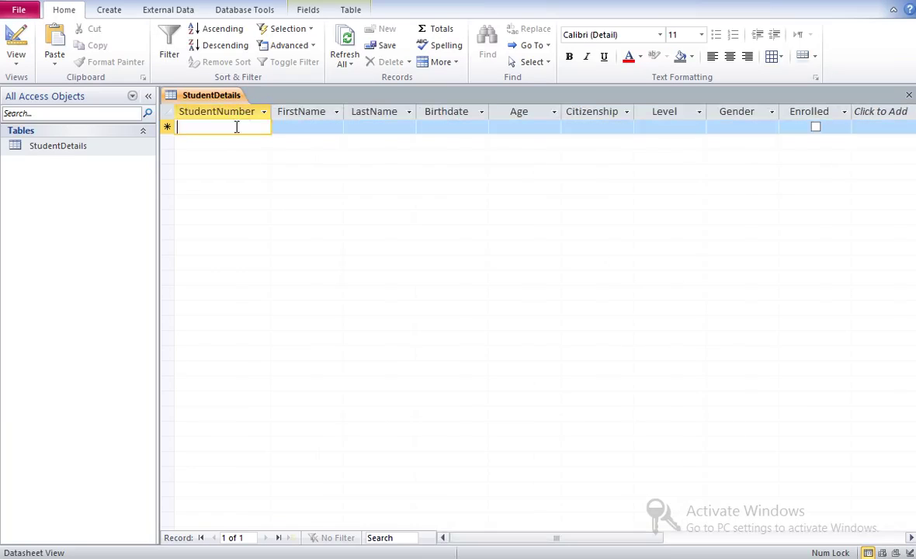
pyautogui.press('Tab')
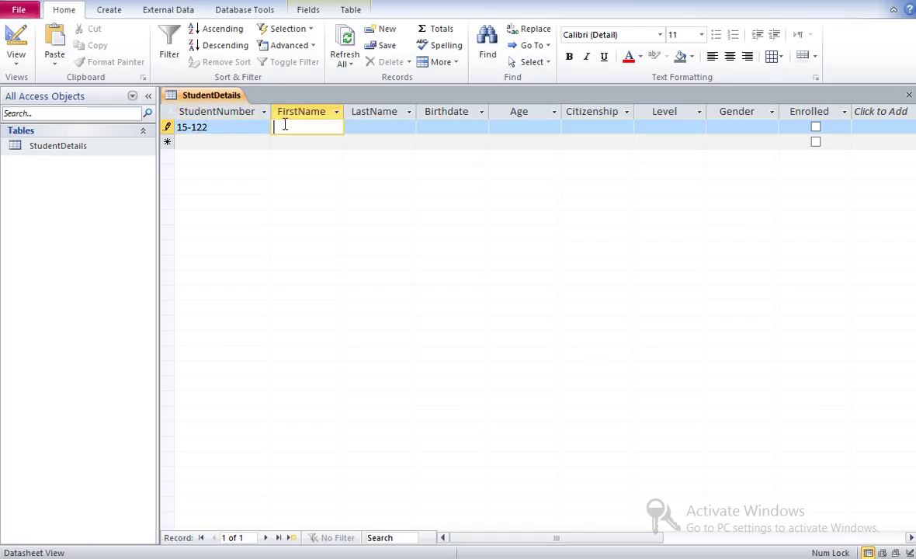
pyautogui.press('Tab')
pyautogui.press('Tab')
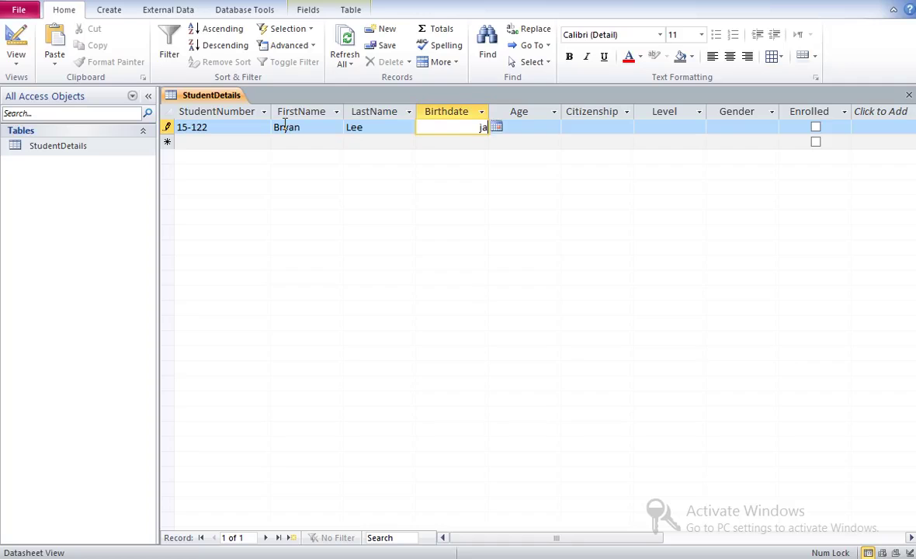
# - Fill in birthdate 1/15/1999, age 17, citizenship Fil, level G10 and gender Male
pyautogui.write('jan 15, 1999')
pyautogui.press('Tab')
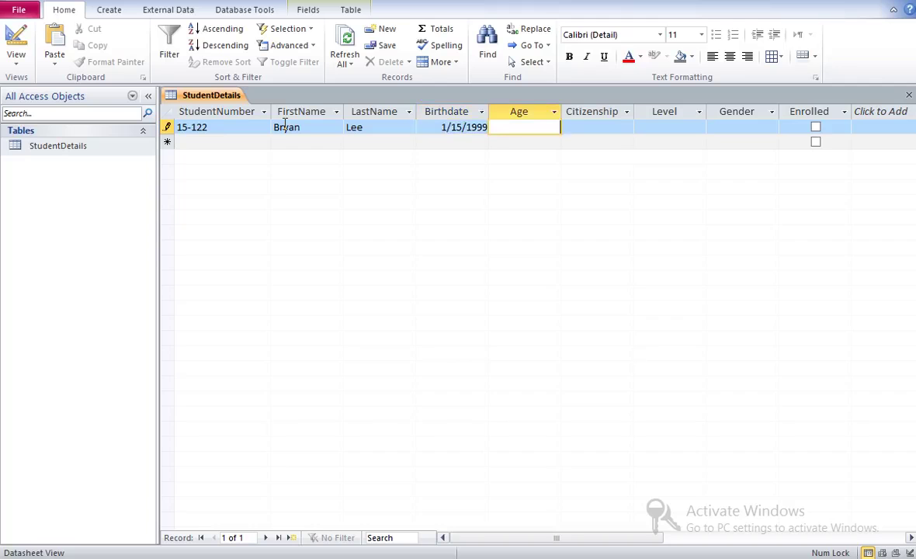
pyautogui.press('Tab')
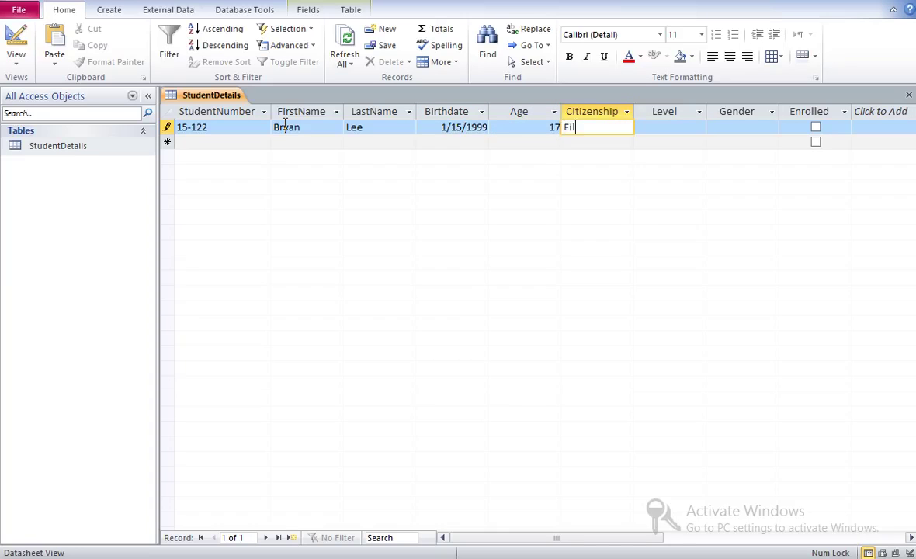
pyautogui.press('Tab')
pyautogui.write('G10')
pyautogui.press('Tab')
pyautogui.write('Mal')
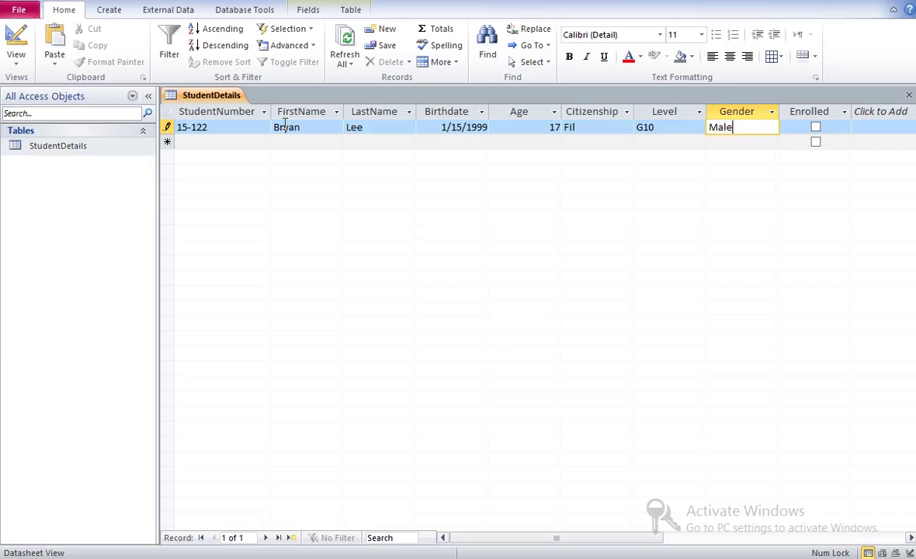
pyautogui.press('Tab')
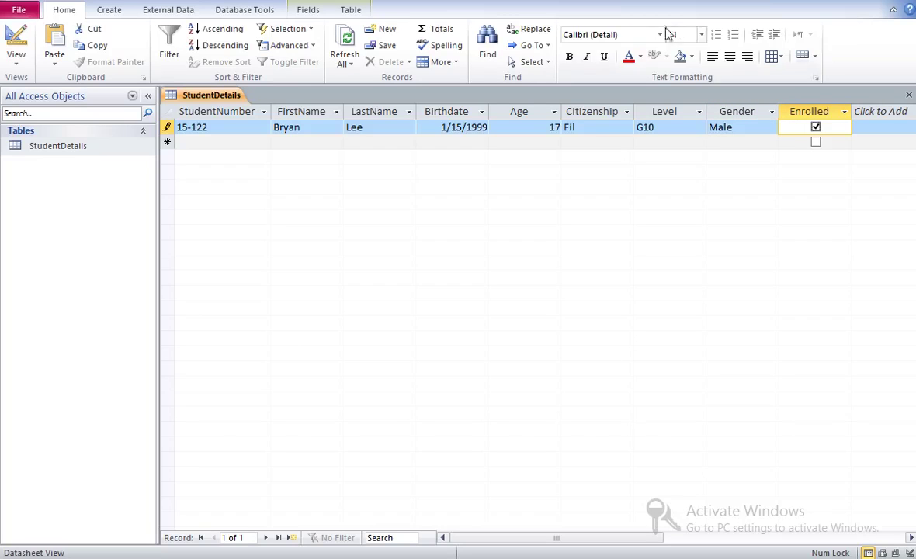
# - Tick Enrolled and confirm its True/False format in the Fields settings
pyautogui.click(819, 112)
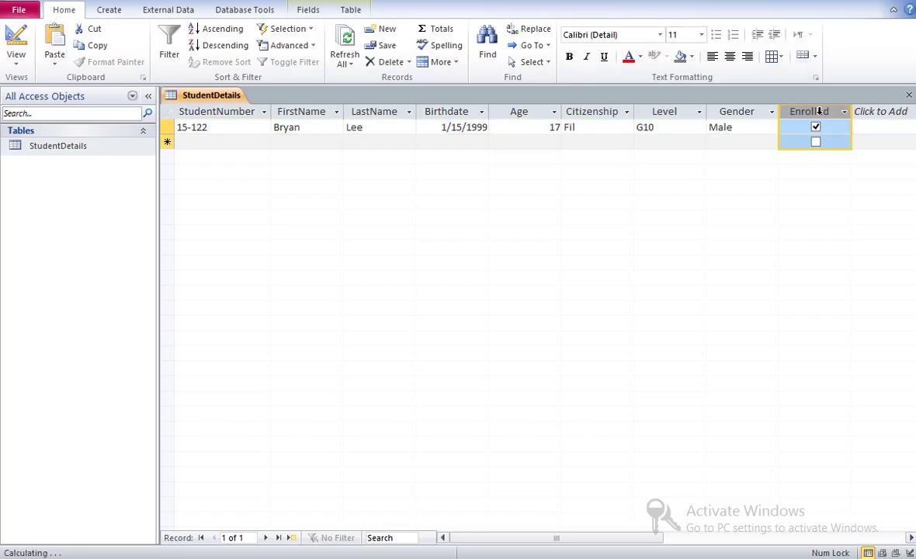
pyautogui.click(309, 10)
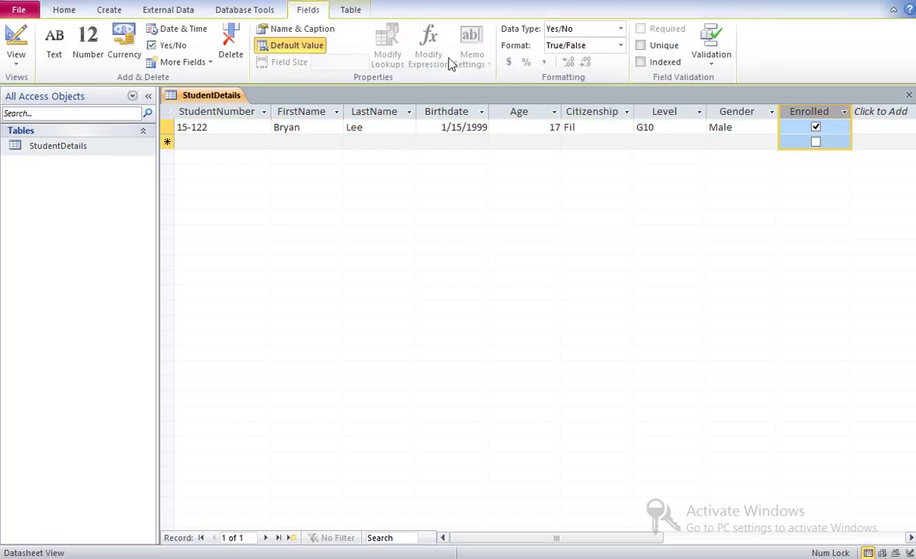
pyautogui.click(621, 45)
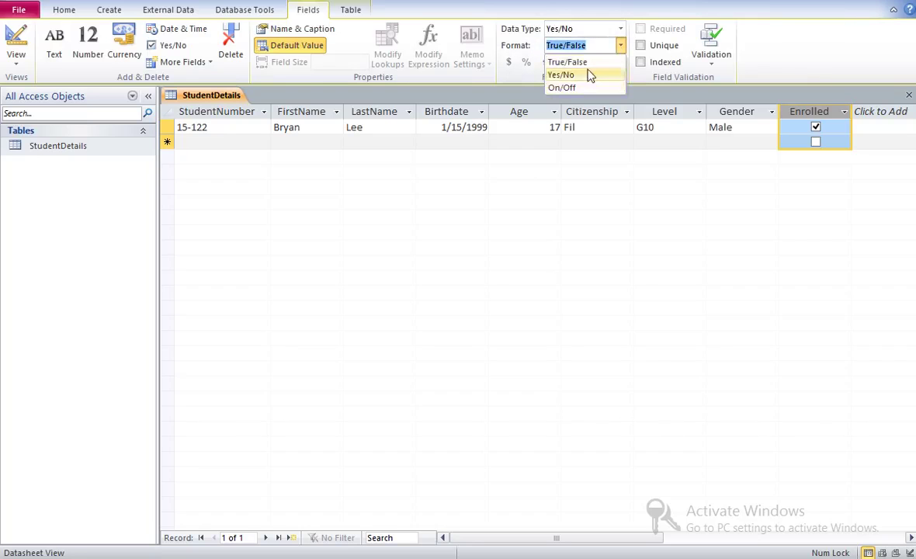
pyautogui.click(613, 178)
# - Review the Gender, Citizenship, Level and StudentNumber column settings, then save the table
pyautogui.click(738, 114)
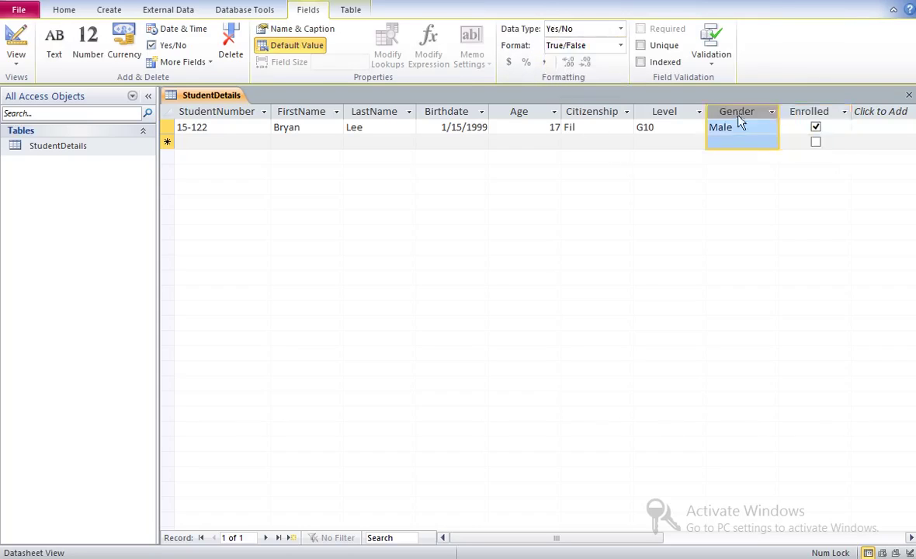
pyautogui.click(606, 114)
pyautogui.click(659, 115)
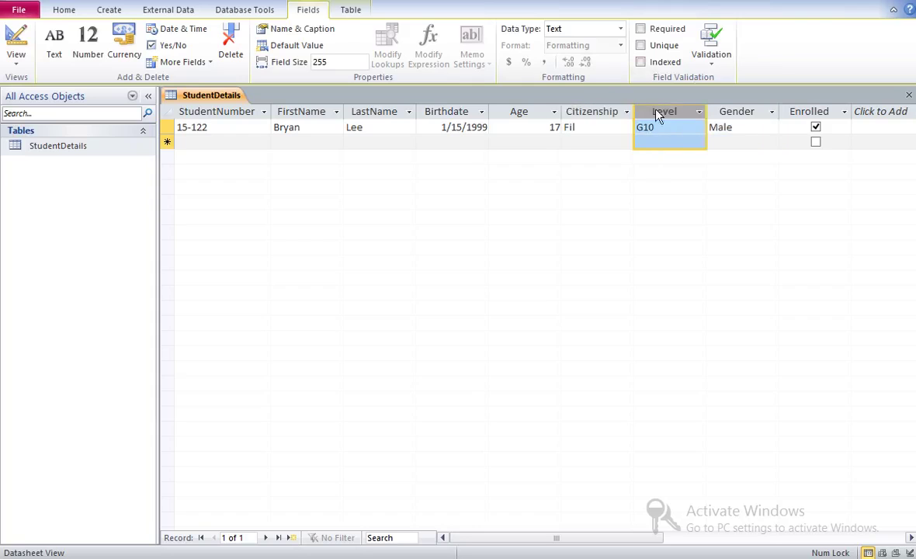
pyautogui.click(219, 111)
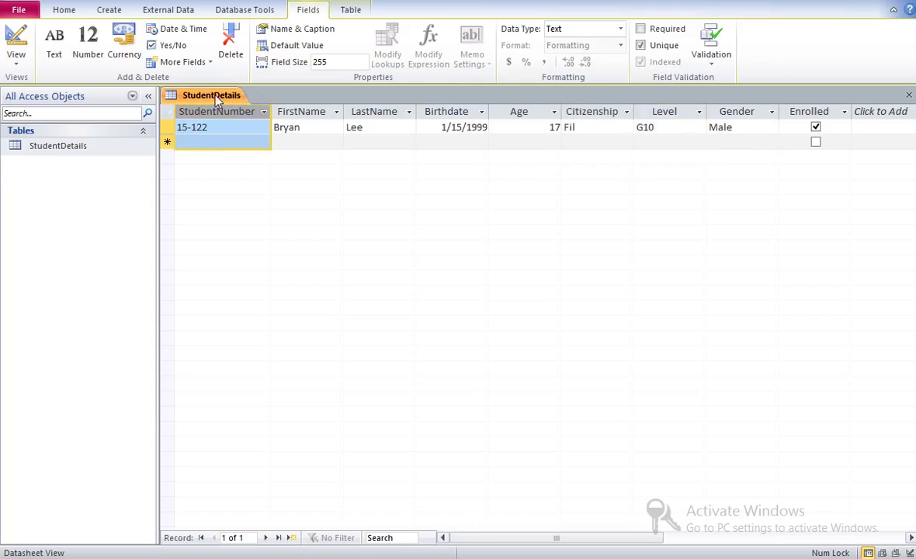
pyautogui.rightClick(217, 99)
pyautogui.click(251, 103)
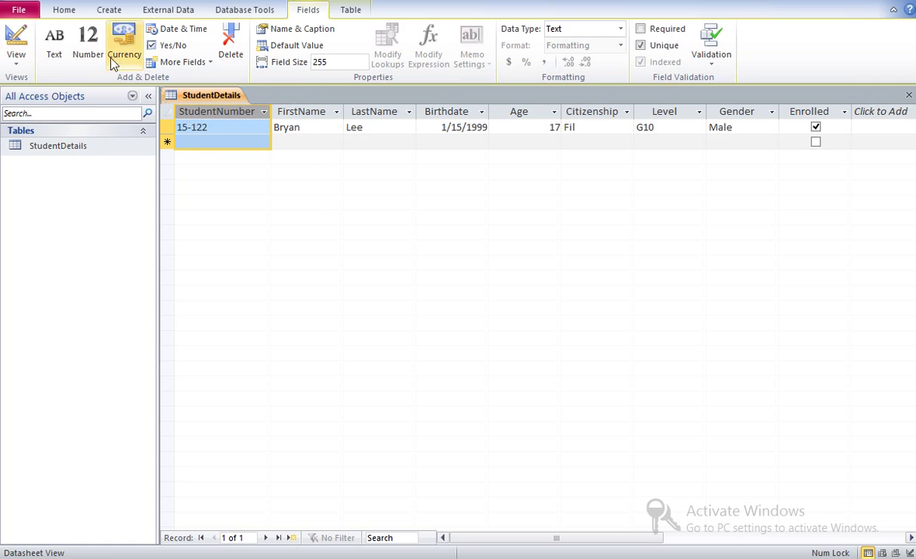
# - Save the database as biking_ex3 on the Desktop, replacing the existing file
pyautogui.click(18, 9)
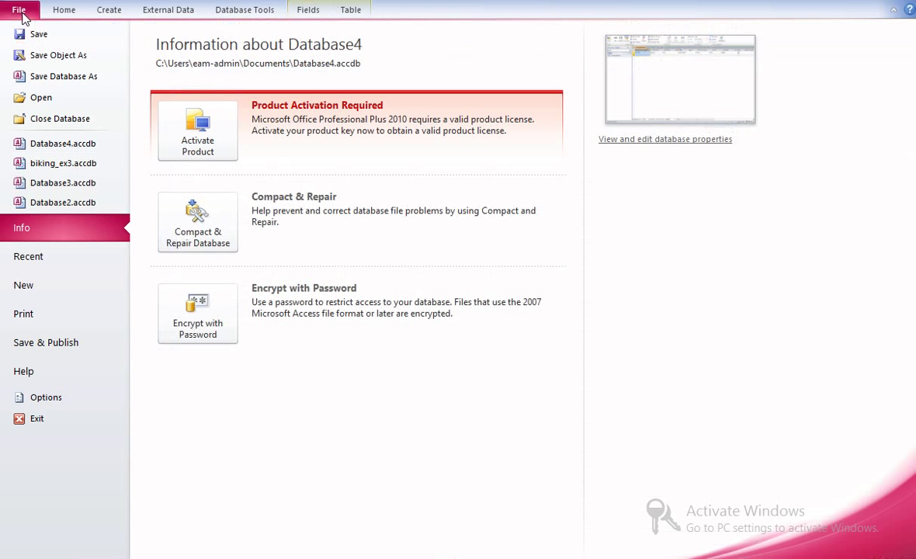
pyautogui.click(45, 77)
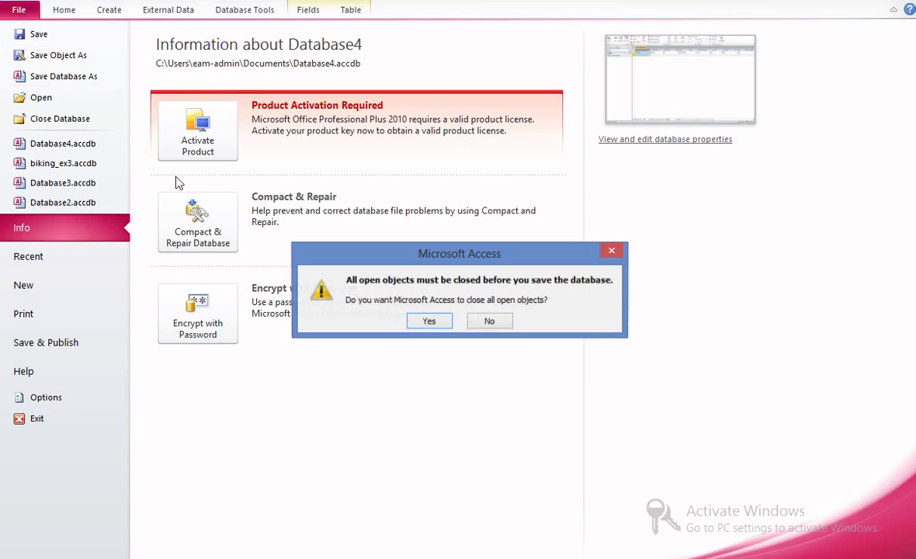
pyautogui.click(429, 321)
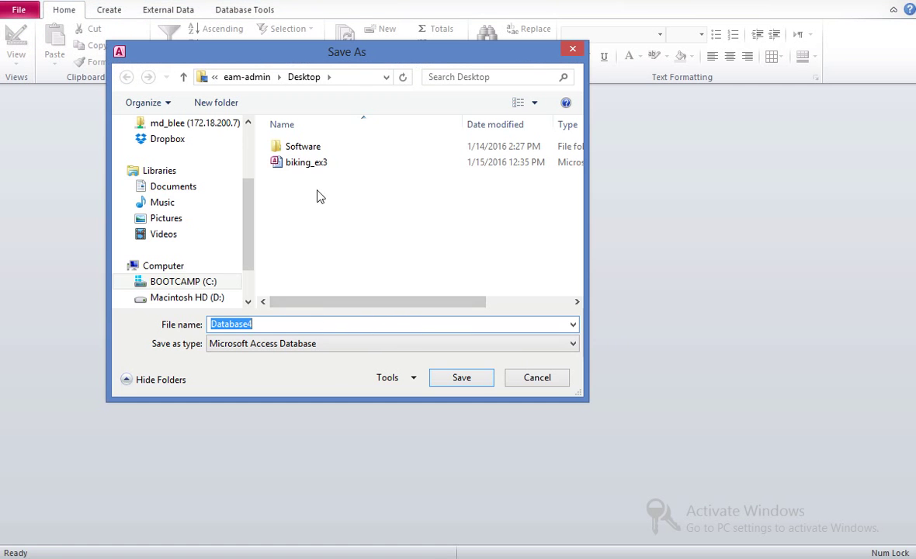
pyautogui.click(292, 159)
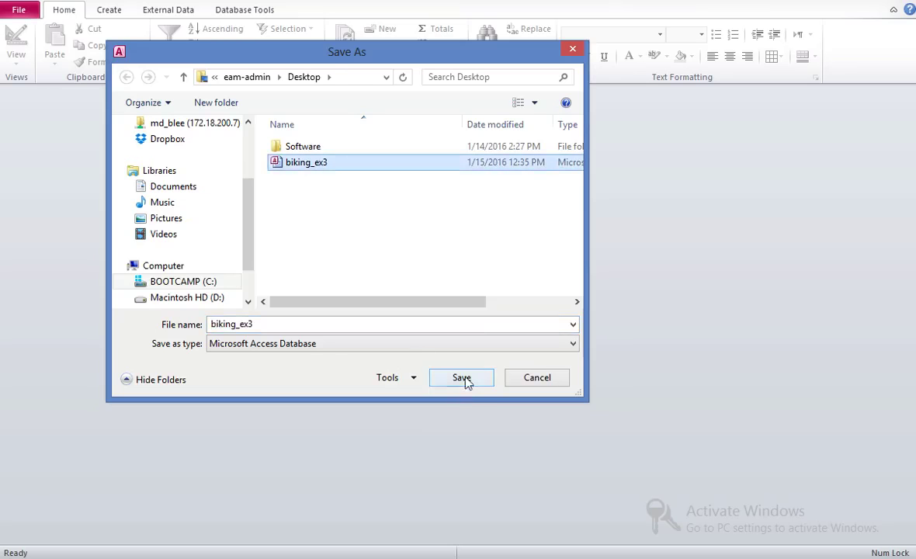
pyautogui.click(466, 379)
pyautogui.click(503, 288)
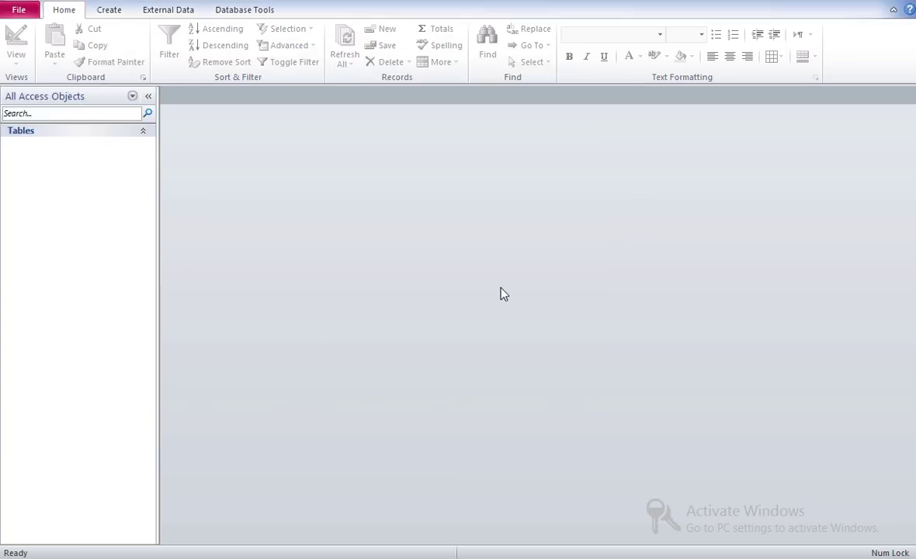
# - Reopen StudentDetails to check the record, then view the learning objectives in Notepad++
pyautogui.doubleClick(78, 148)
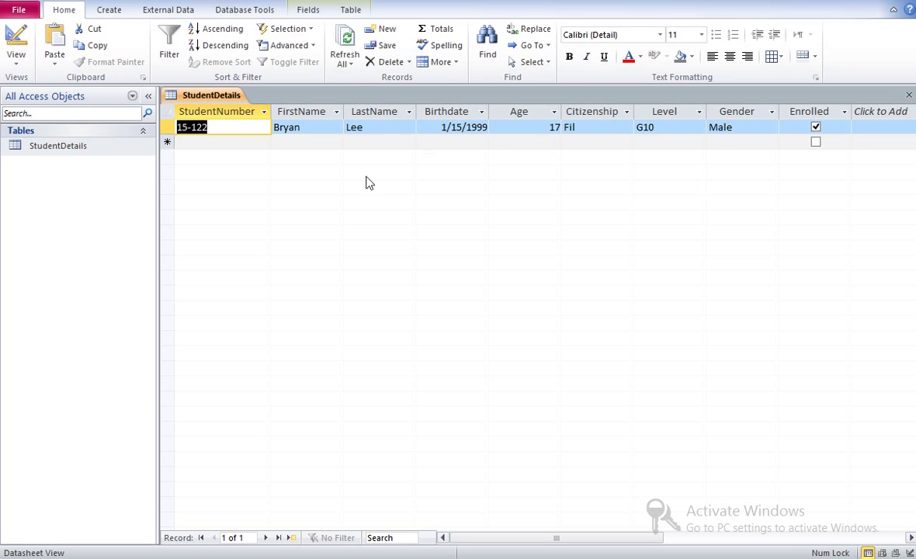
pyautogui.hotkey('alt', 'Tab')
pyautogui.hotkey('ctrl', 'Tab')
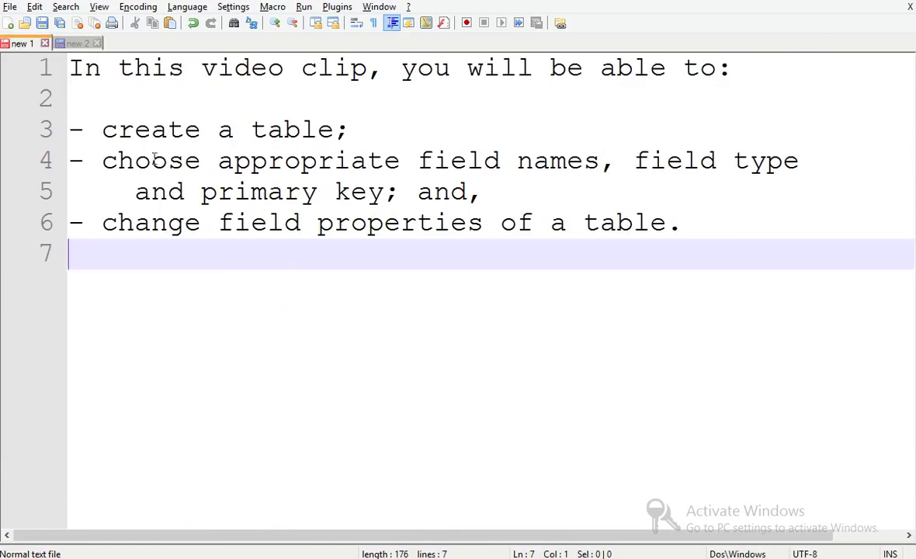